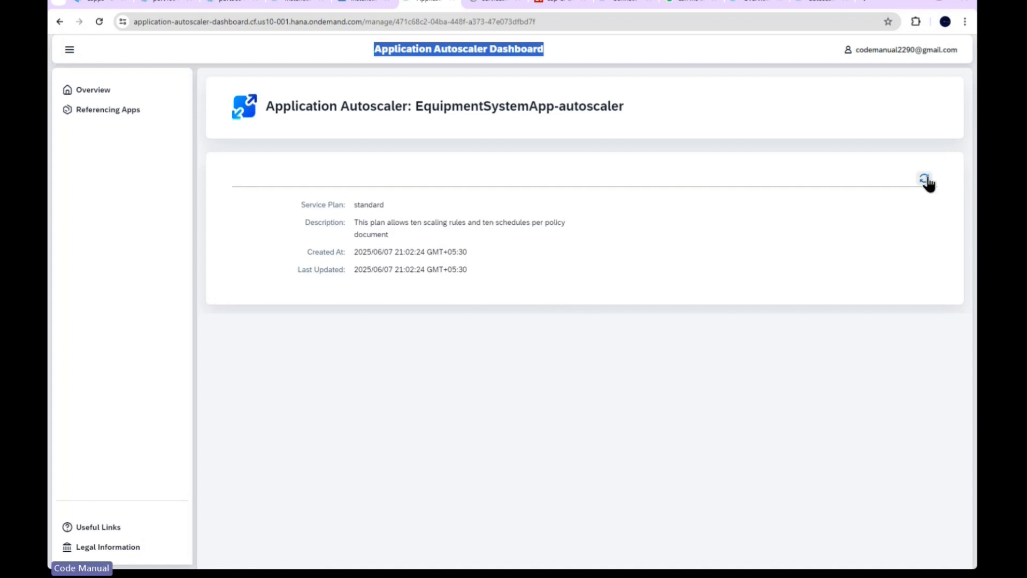
- Open the list of referencing apps and check the name of the application bound to the autoscaler
left_click(111, 110)
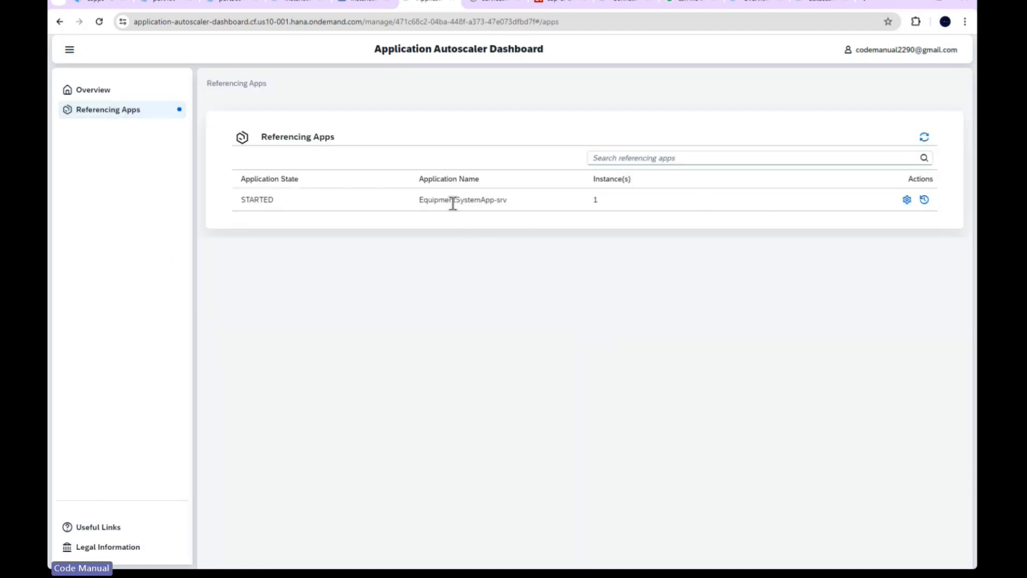
left_click_drag(422, 200, 511, 205)
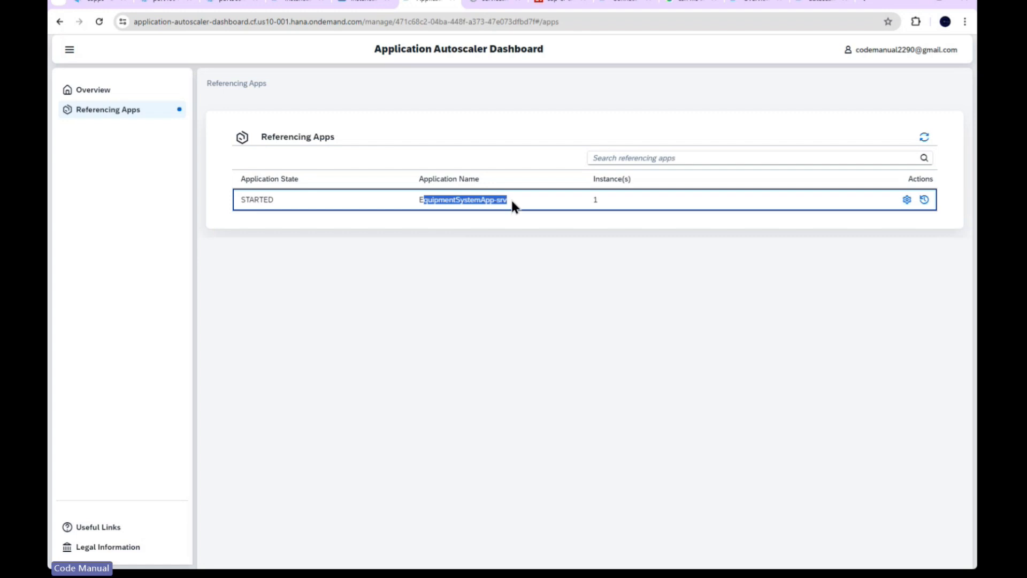
left_click(506, 265)
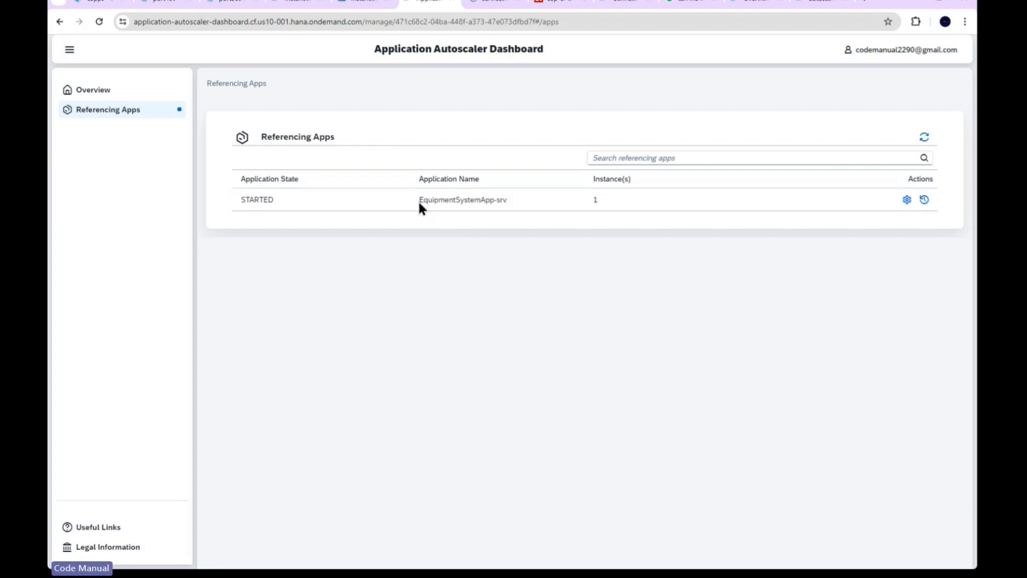
left_click_drag(419, 200, 507, 199)
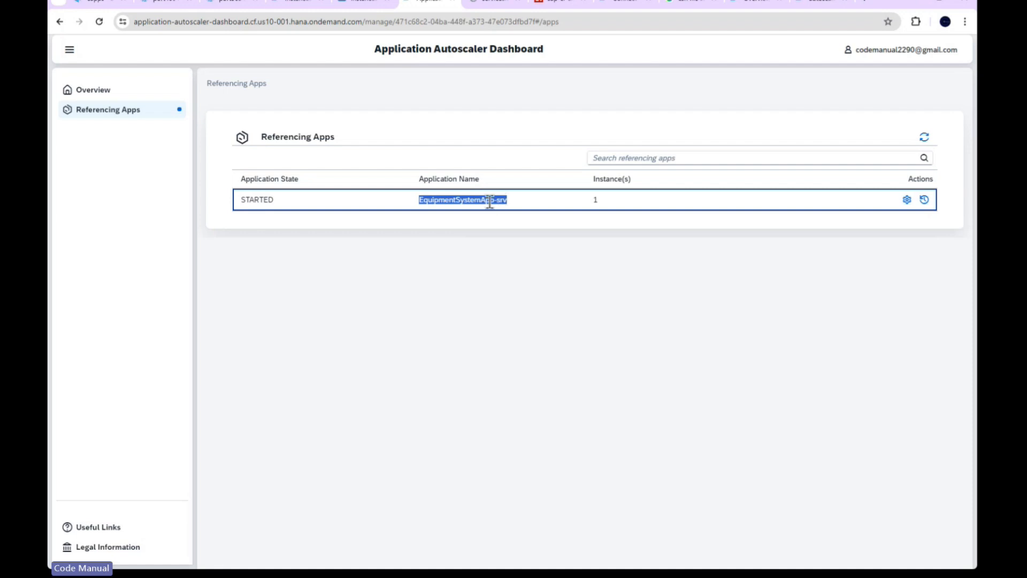
left_click(591, 237)
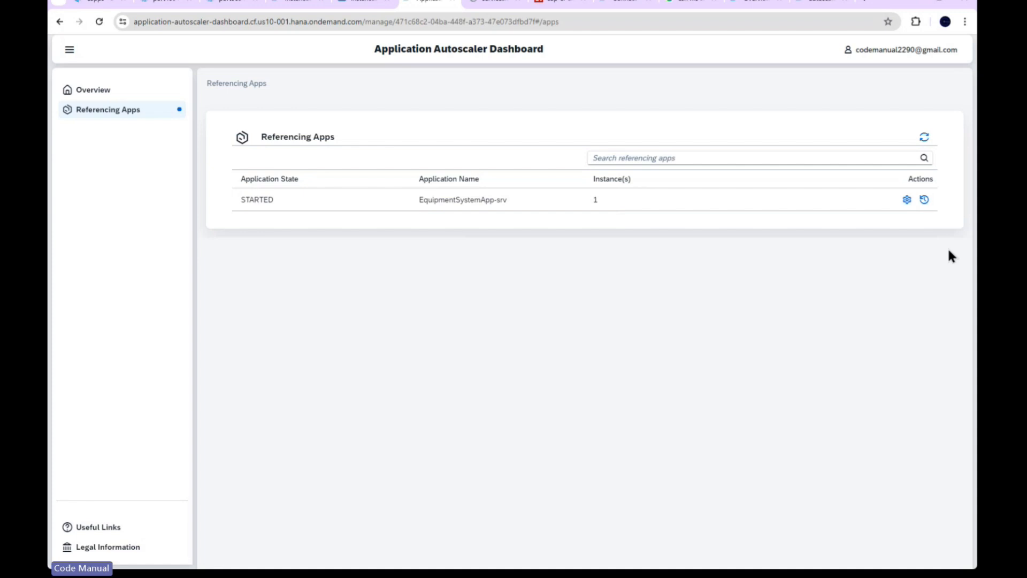
- View and refresh the scaling history of EquipmentSystemApp-srv, and return to the referencing apps list
left_click(925, 201)
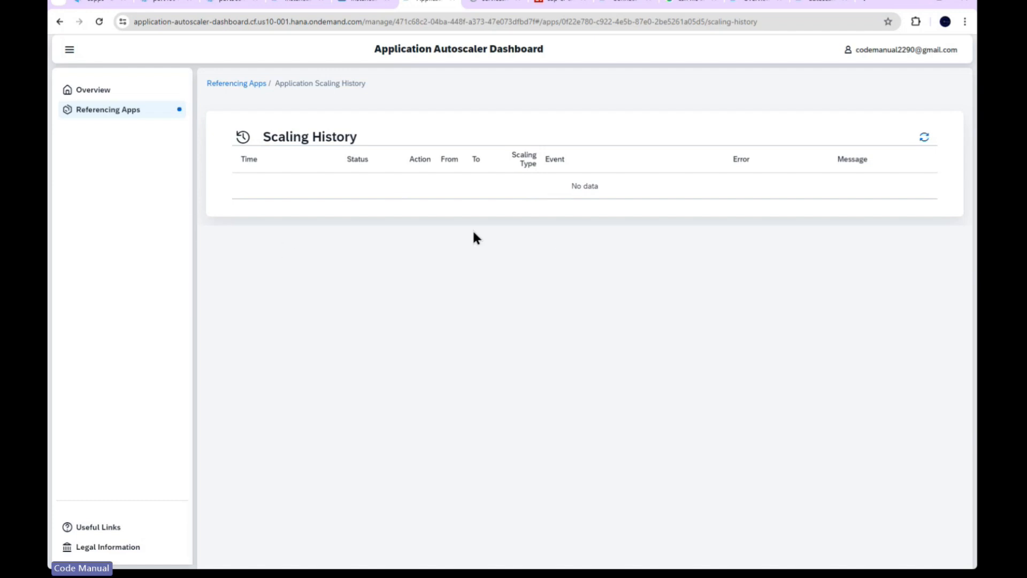
left_click(924, 137)
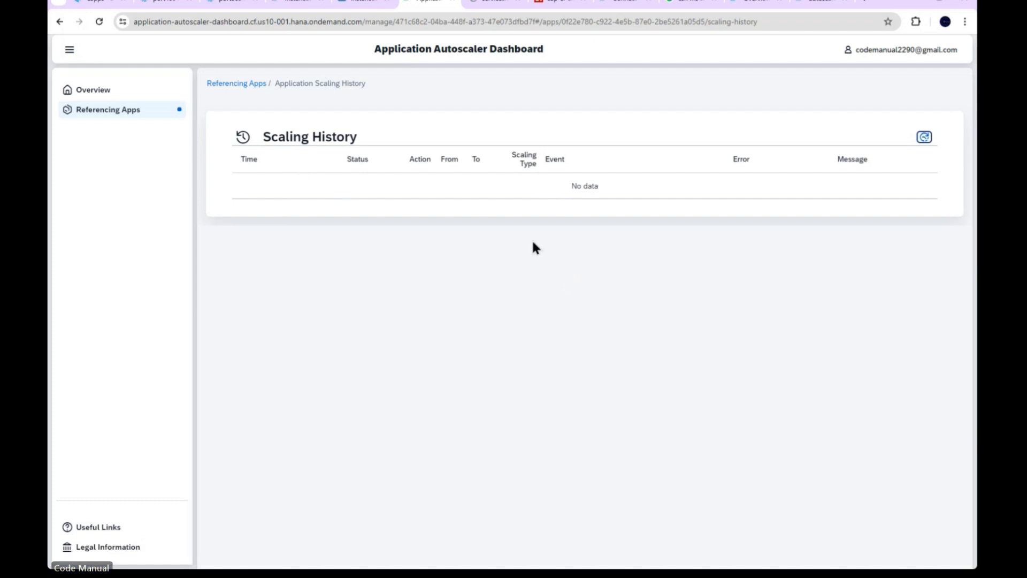
left_click(239, 83)
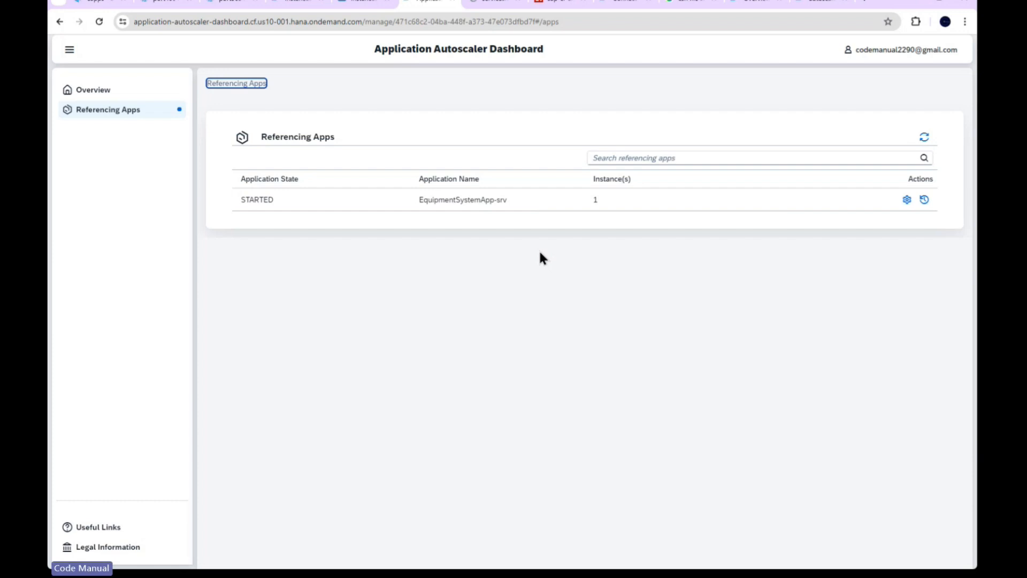
- Switch to the SAP development workspace, shrink the terminal and review the EquipmentSystemApp-autoscaler resource in mta.yaml
left_click(101, 5)
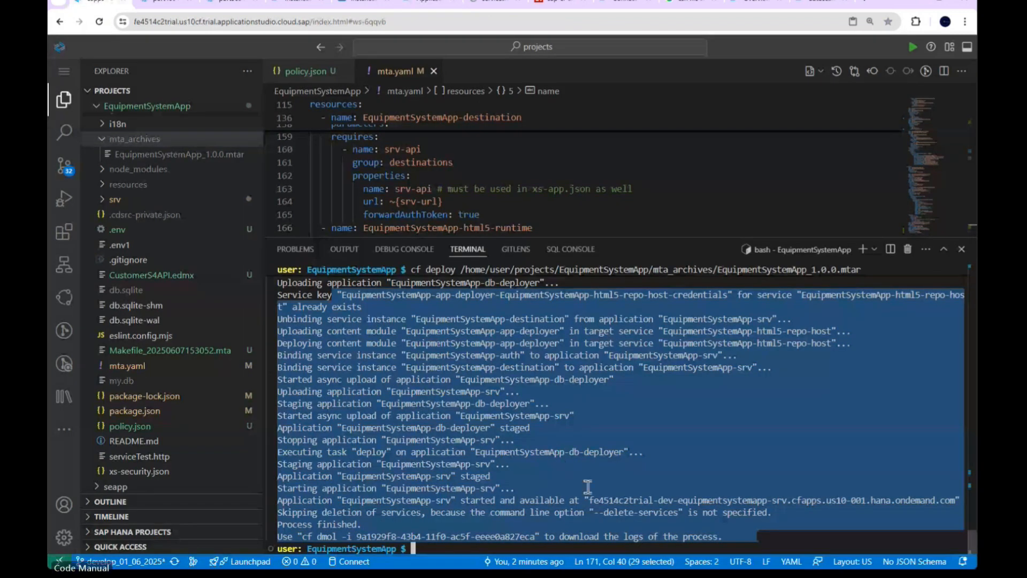
left_click(685, 298)
left_click_drag(676, 236, 693, 491)
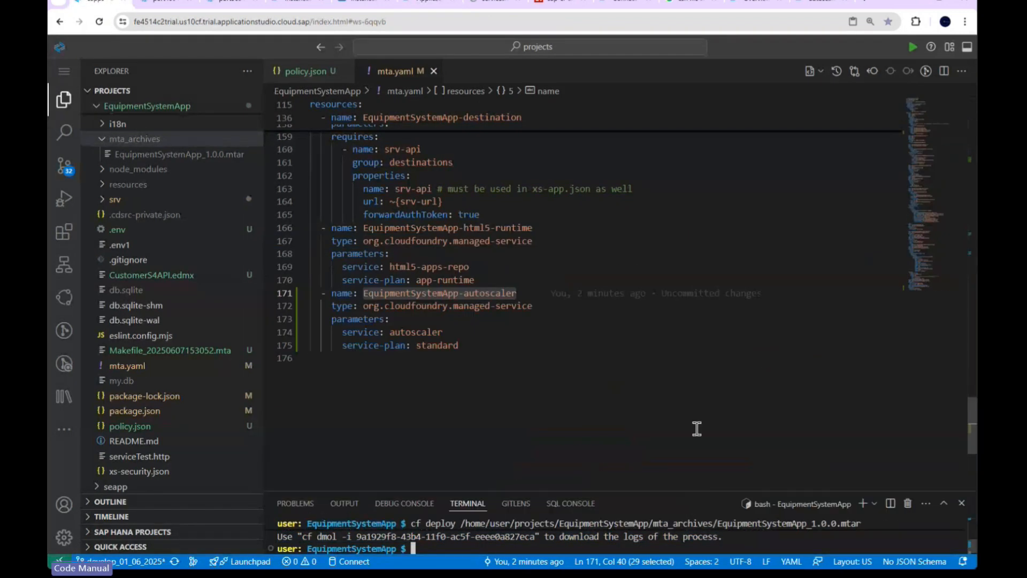
left_click_drag(459, 345, 319, 293)
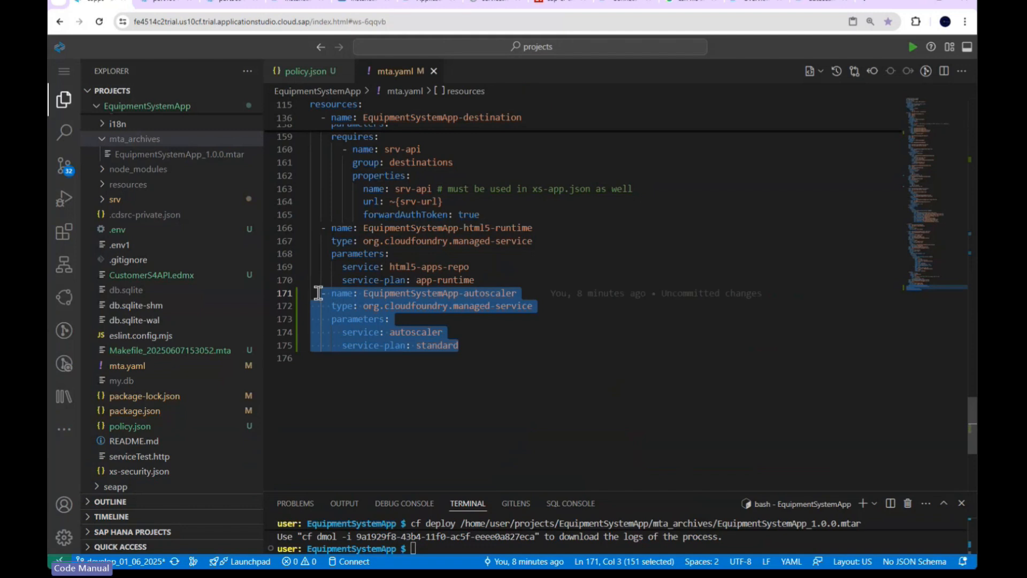
left_click(576, 343)
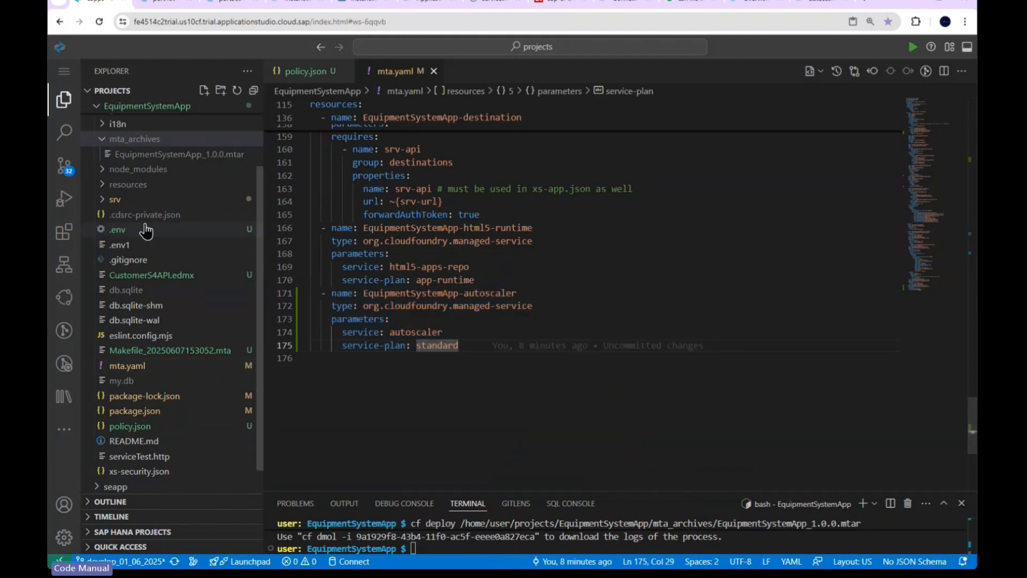
- Look over the HANA Cloud instances and the autoscaler's referencing apps, and open policy.json in the development workspace
left_click(289, 5)
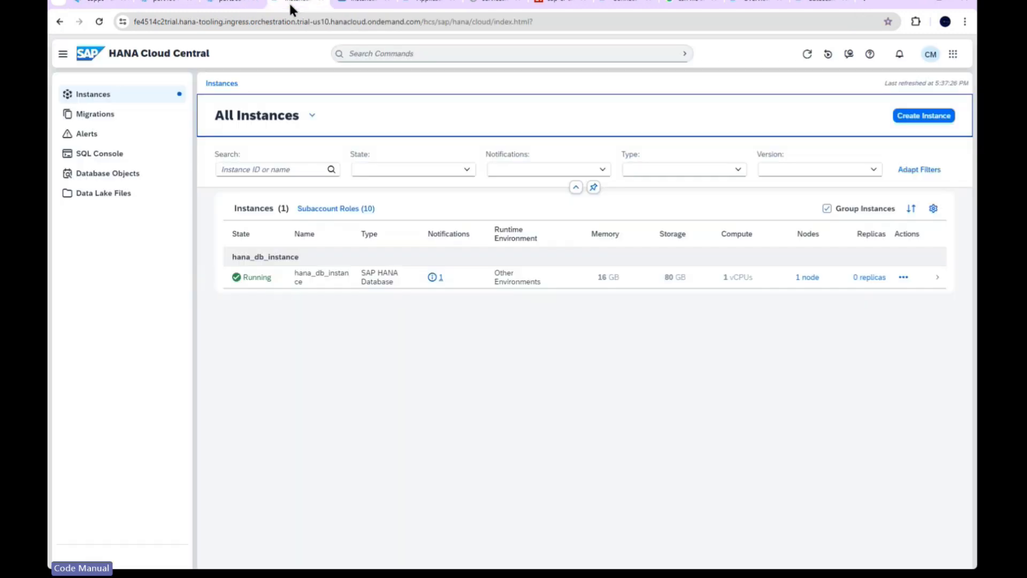
left_click(428, 3)
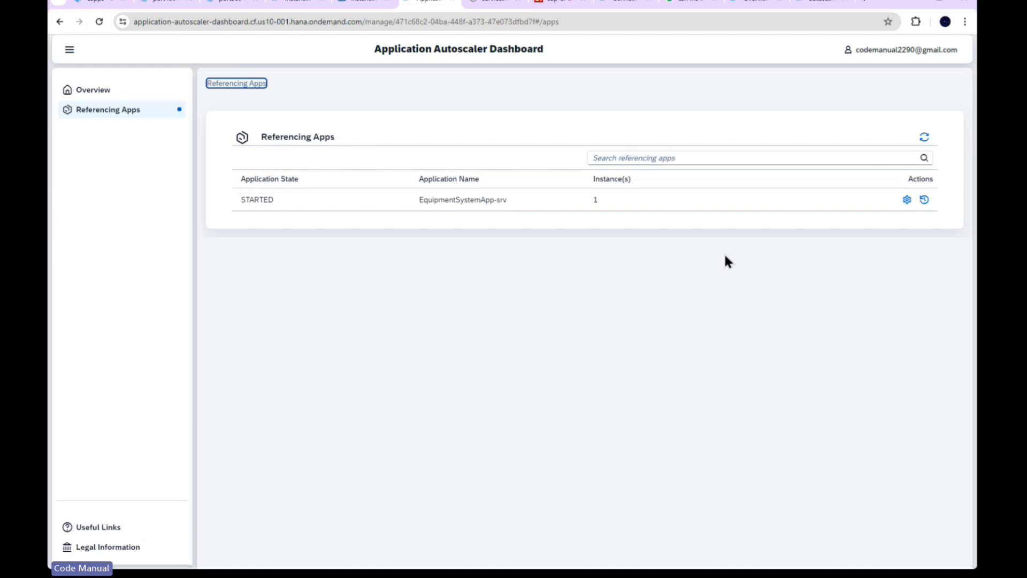
left_click(105, 6)
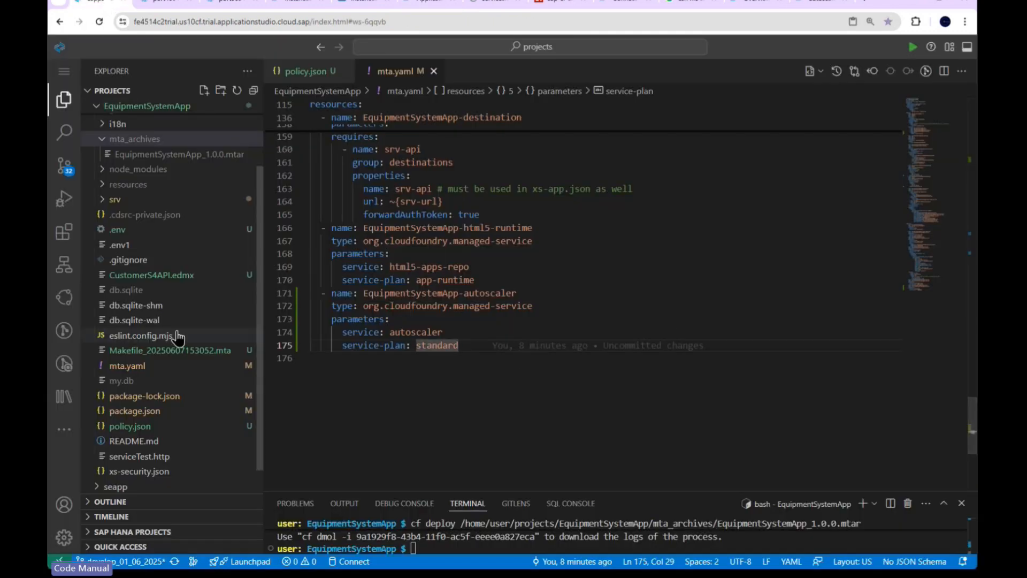
left_click(133, 426)
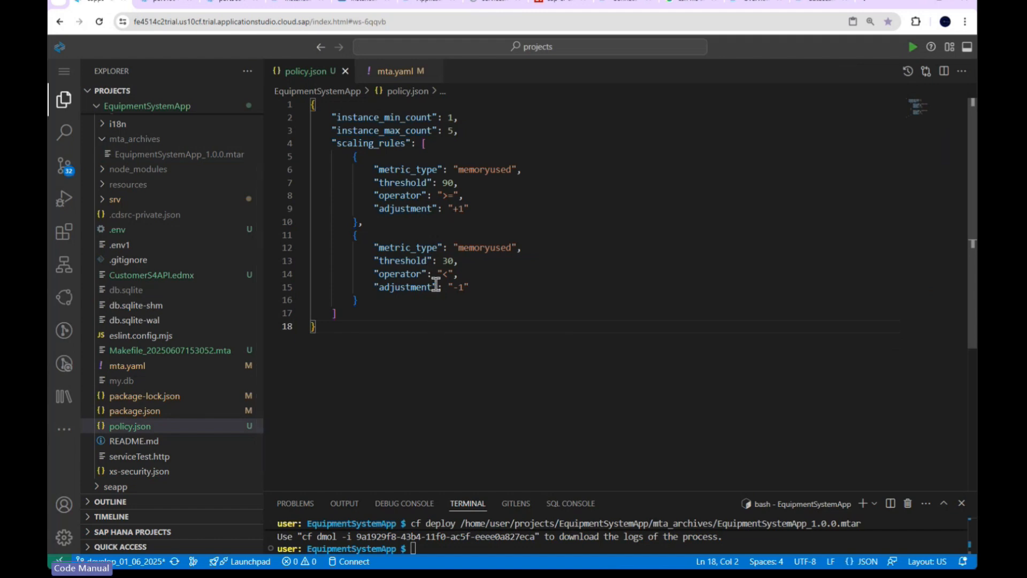
- In the Application Autoscaler Dashboard, review the full scaling policy of EquipmentSystemApp-srv and return to the referencing apps
left_click(421, 4)
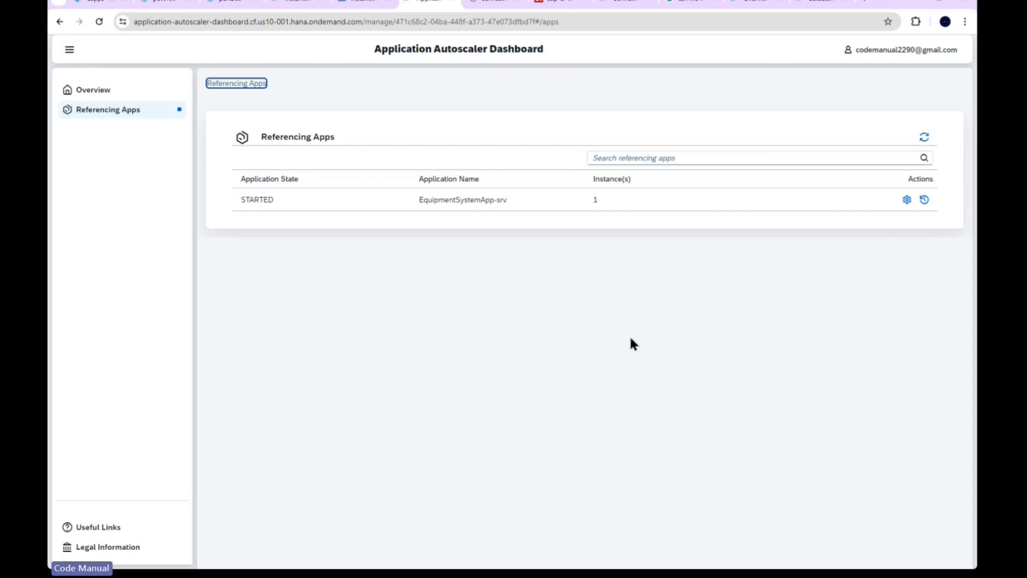
left_click(906, 202)
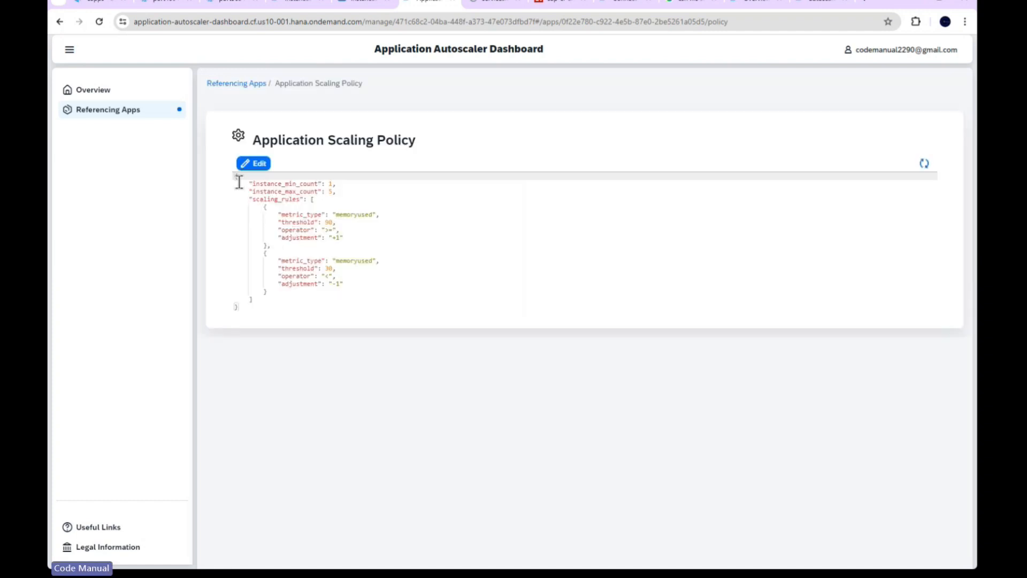
left_click_drag(235, 177, 296, 307)
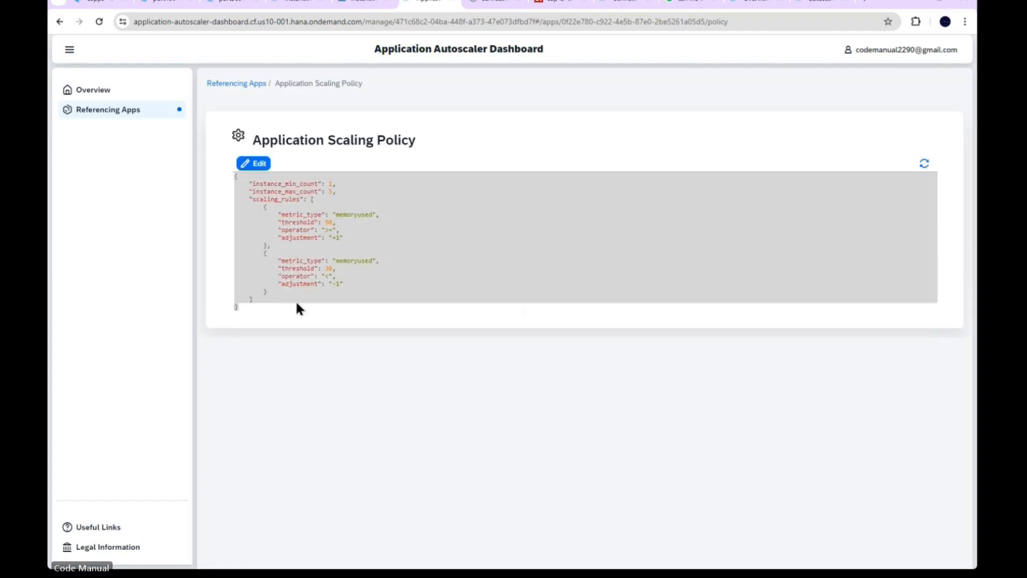
left_click(440, 293)
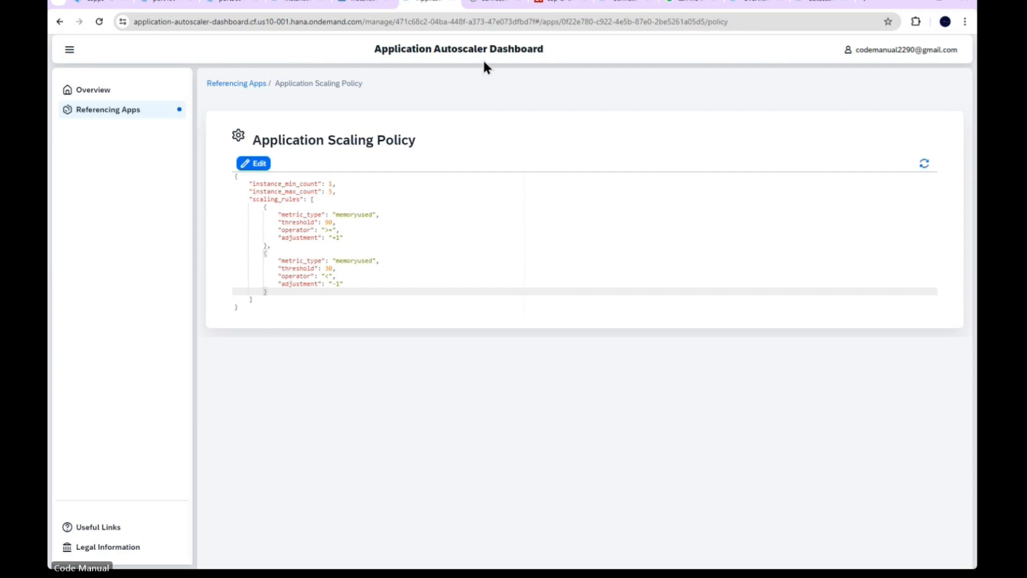
left_click(250, 84)
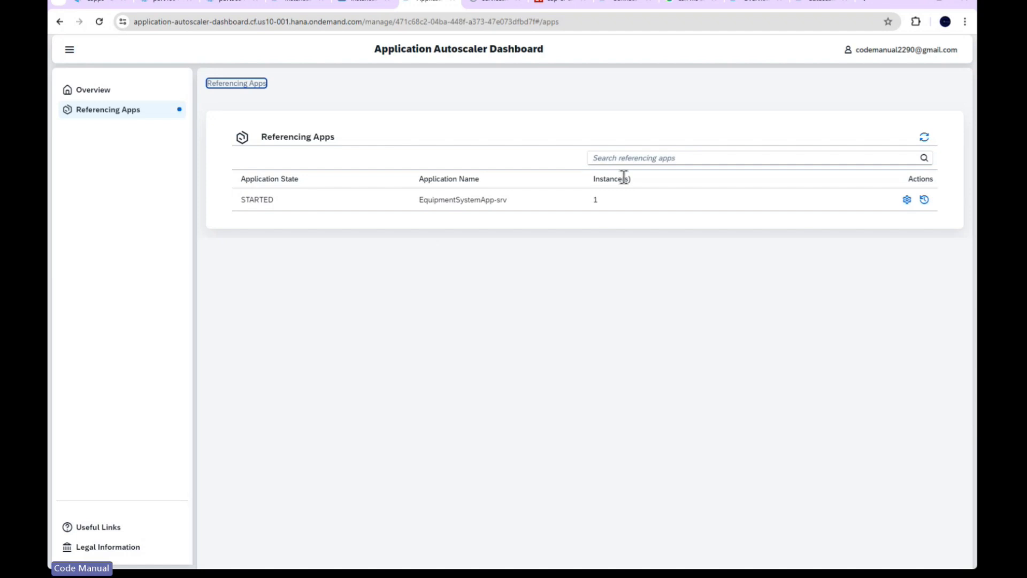
- Return to the development workspace and check the autoscaler resource in mta.yaml against the rules in policy.json
left_click(98, 6)
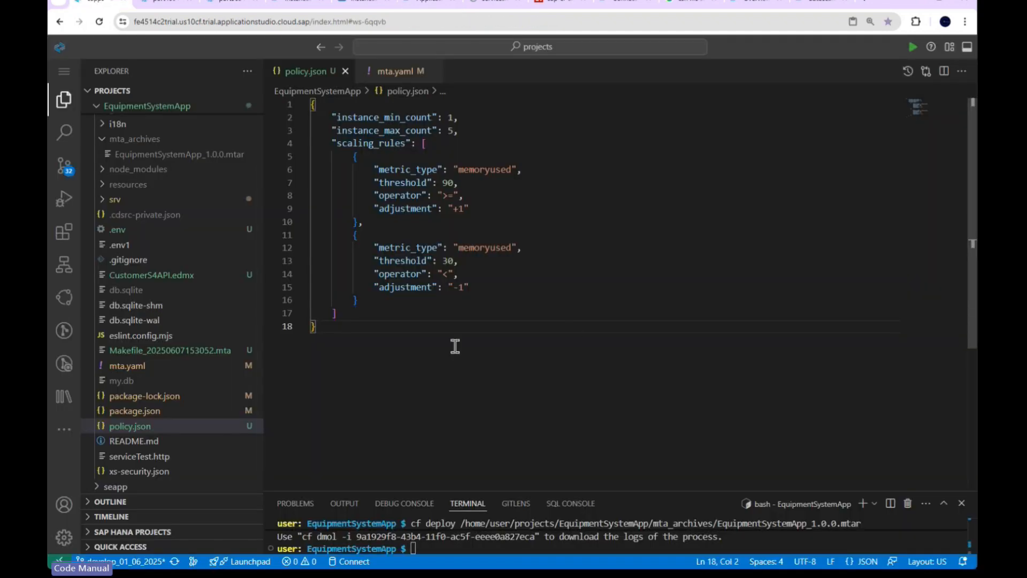
left_click(395, 71)
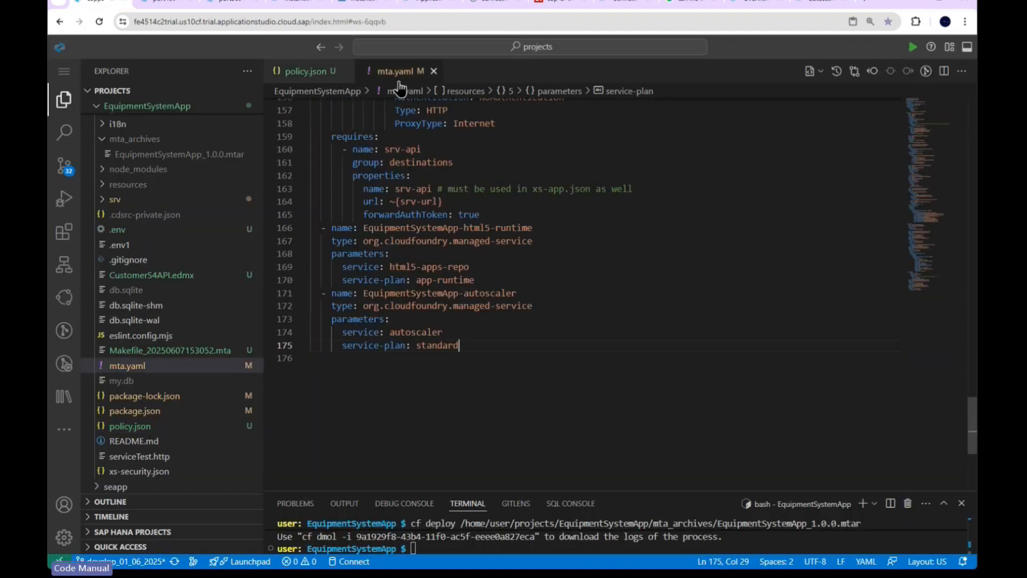
left_click(302, 71)
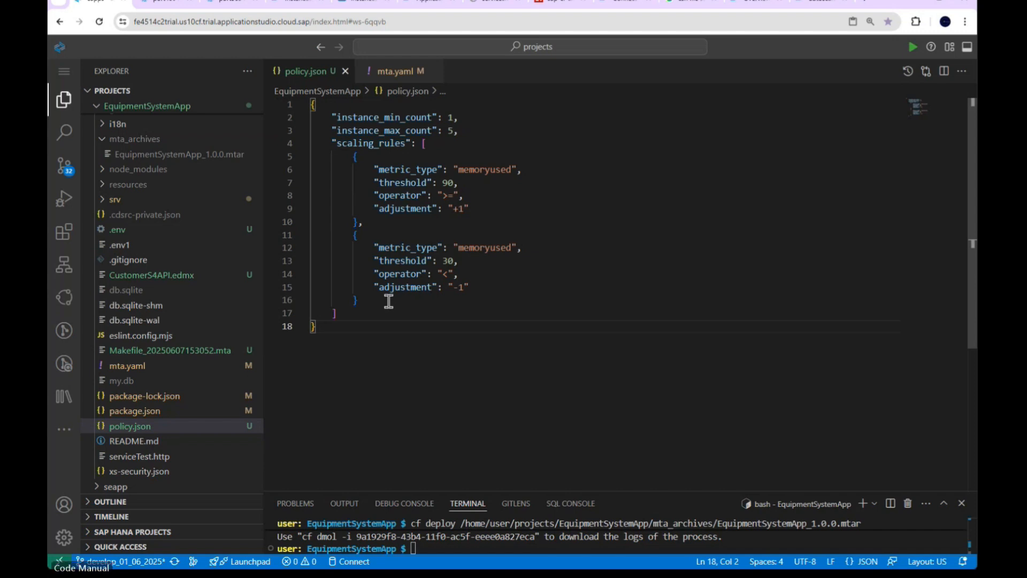
- Switch to the BTP Cockpit, close the instance details and open the dashboard of the EquipmentSystemApp-autoscaler instance
left_click(357, 3)
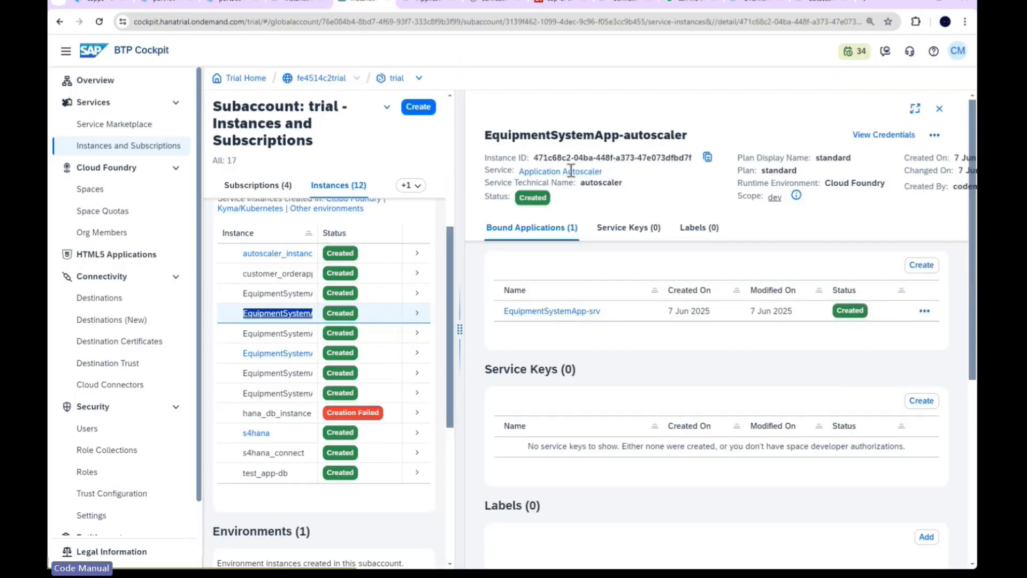
left_click(939, 108)
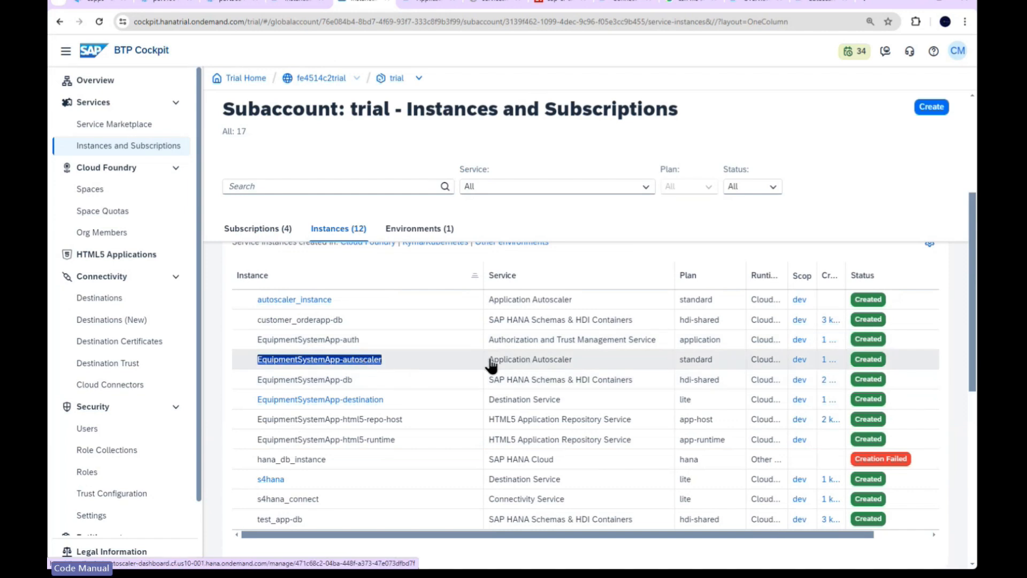
left_click(371, 360)
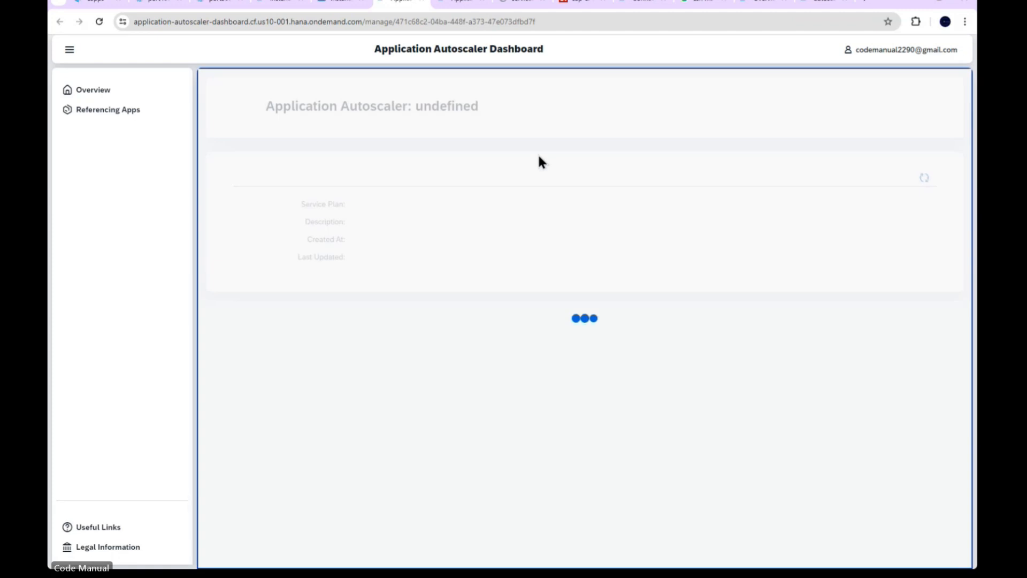
- Check the instance count of EquipmentSystemApp-srv under the referencing apps and view its scaling history
left_click(121, 114)
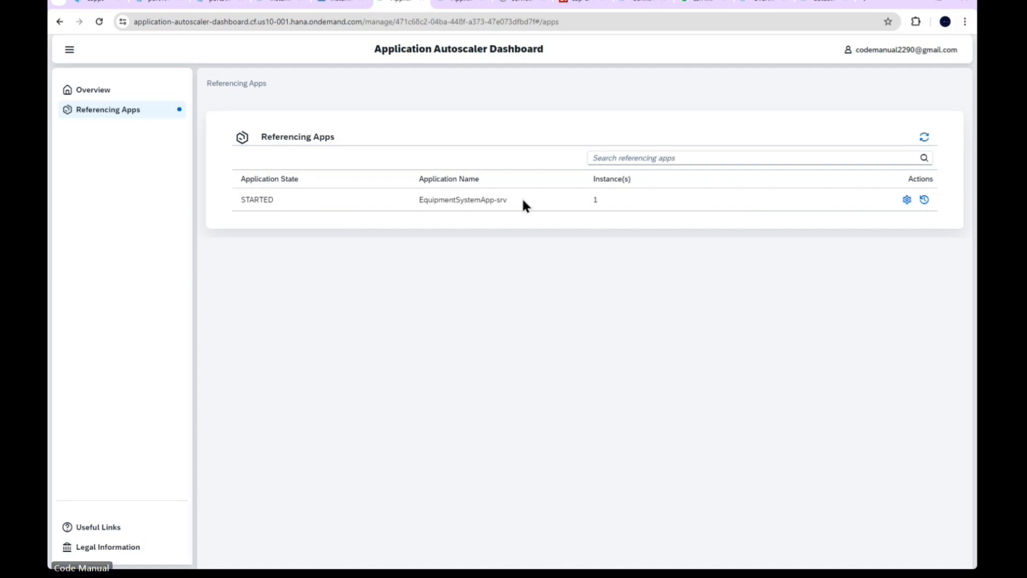
left_click_drag(591, 199, 617, 202)
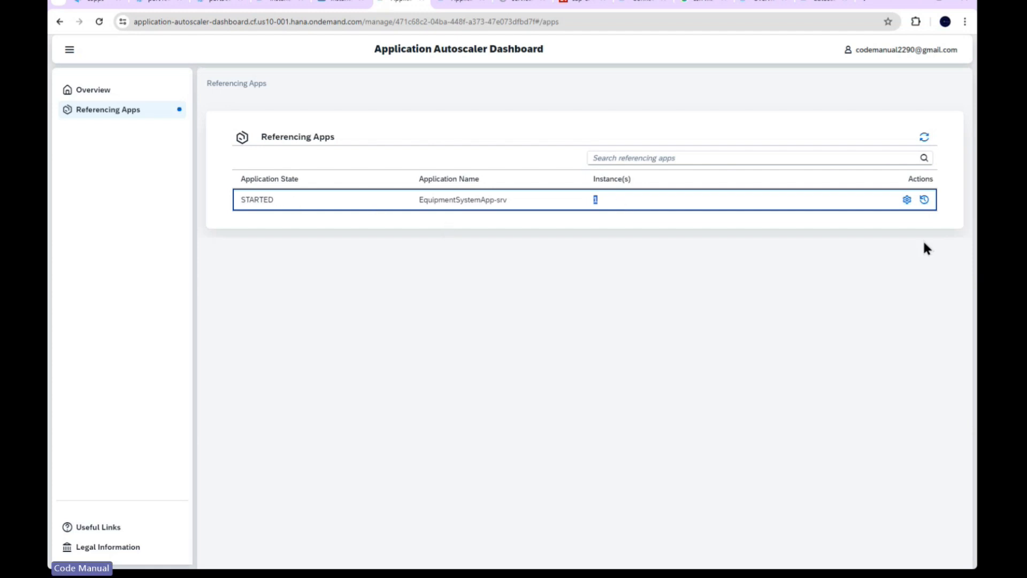
left_click(924, 199)
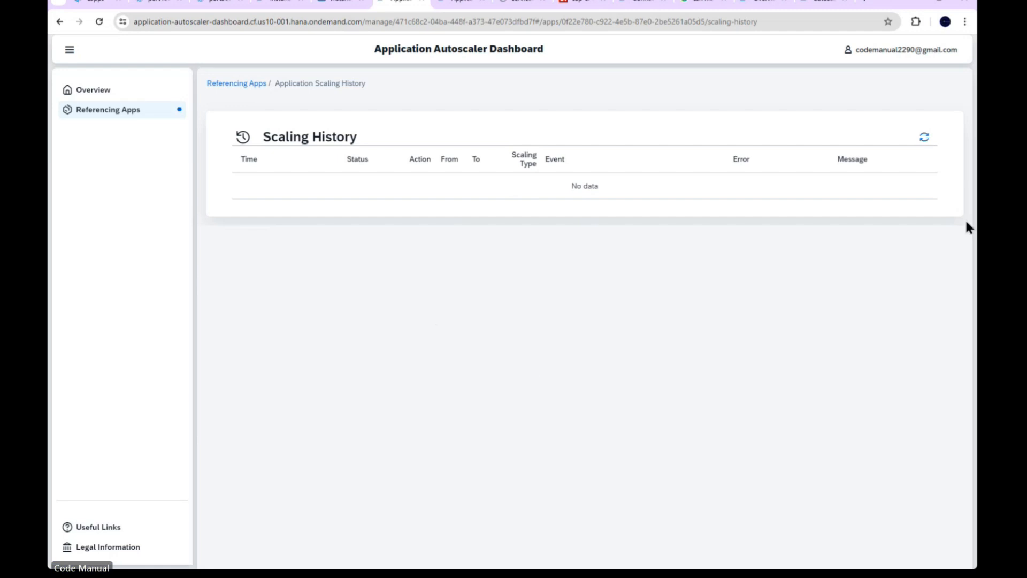
- Return to the development workspace, check the deployment output in the resized terminal and examine the instance limits in policy.json
left_click(90, 2)
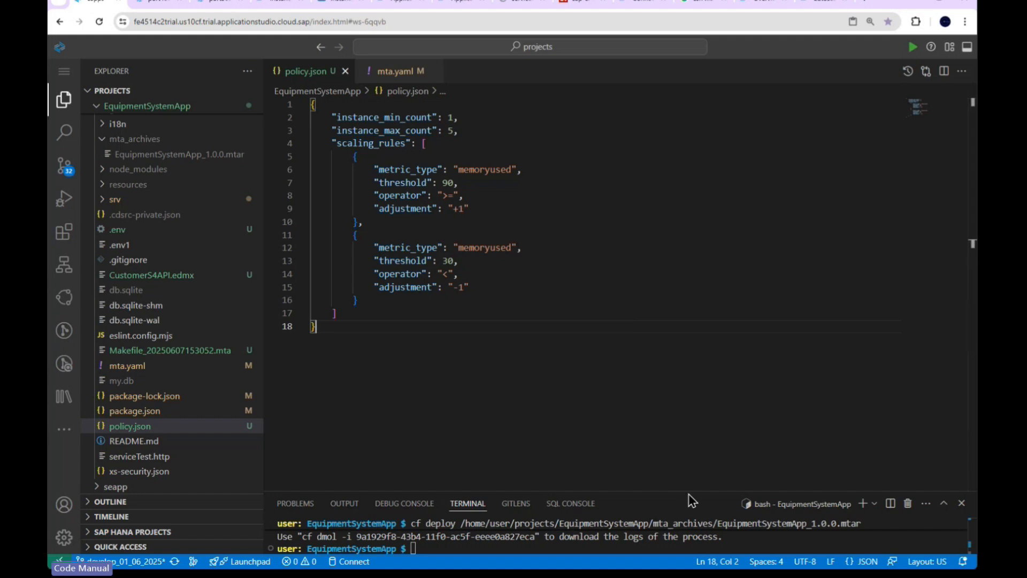
left_click_drag(687, 489, 703, 341)
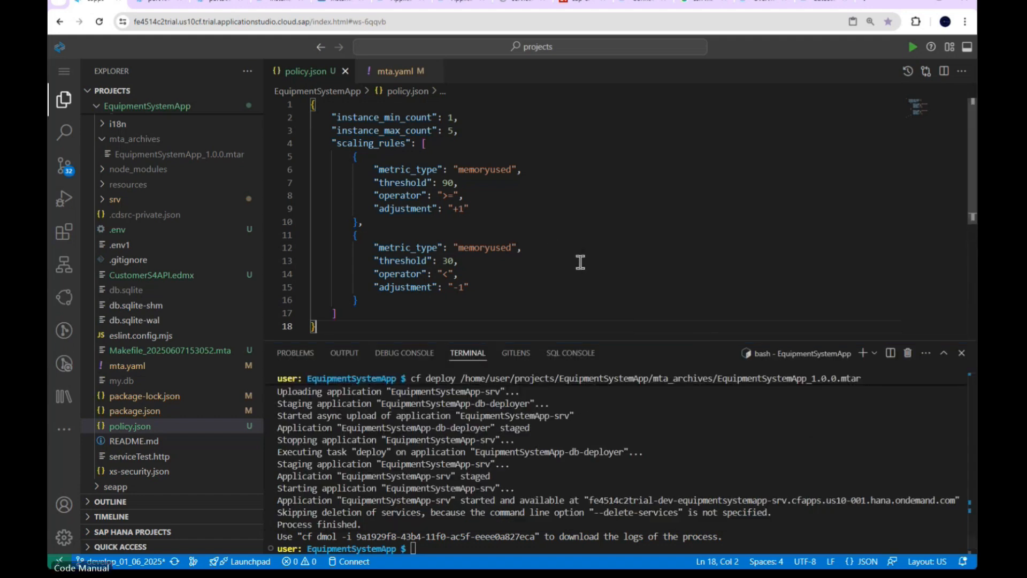
left_click(505, 544)
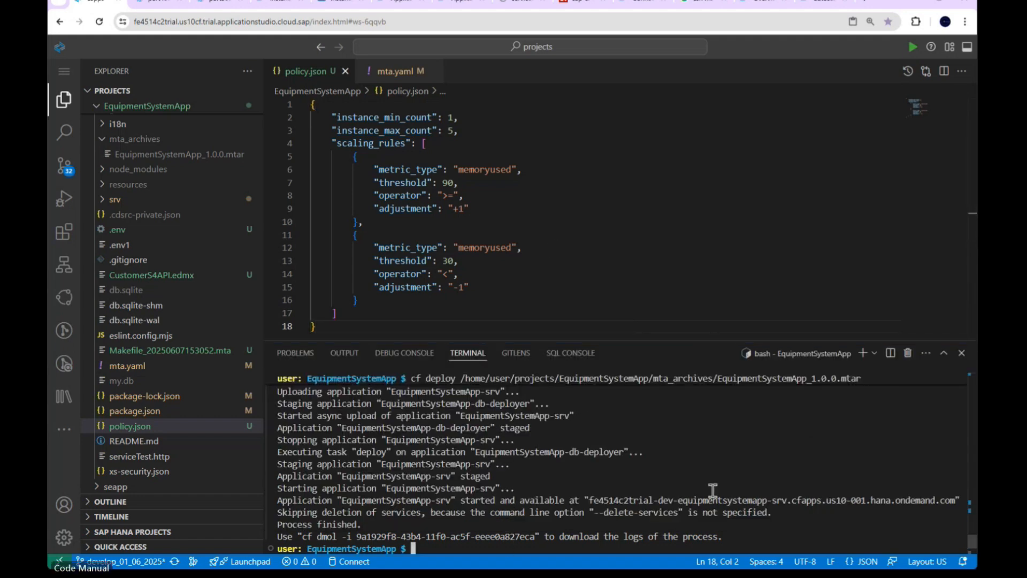
left_click_drag(710, 353, 711, 448)
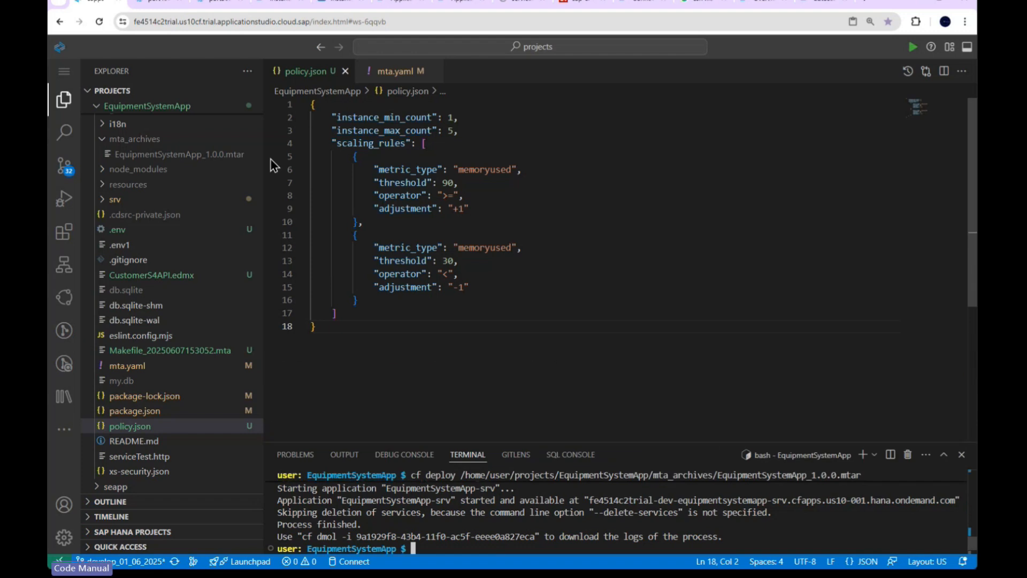
left_click(479, 117)
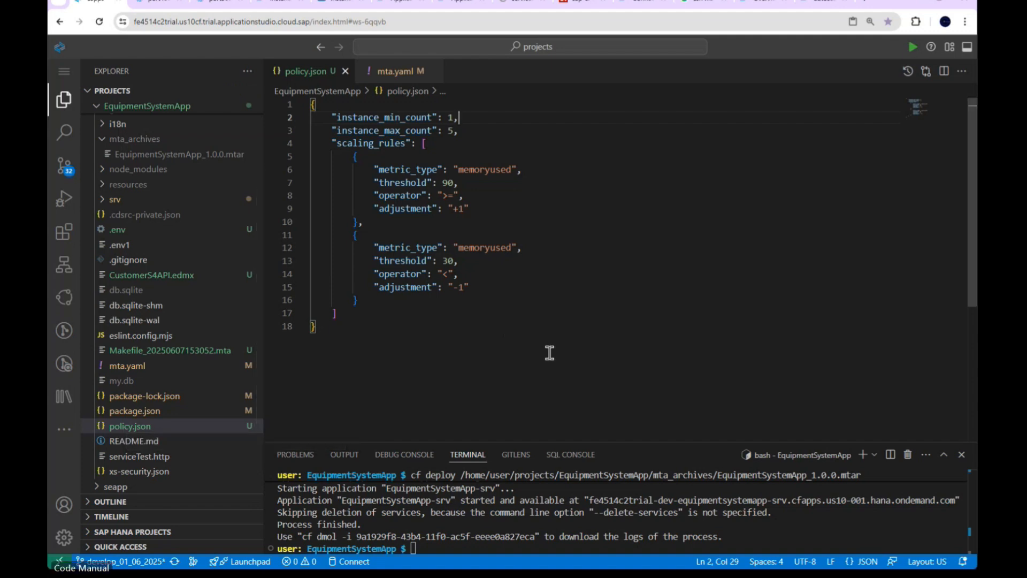
- Switch to the Application Autoscaler Dashboard and view the scaling policy applied to EquipmentSystemApp-srv under the referencing apps
left_click(509, 286)
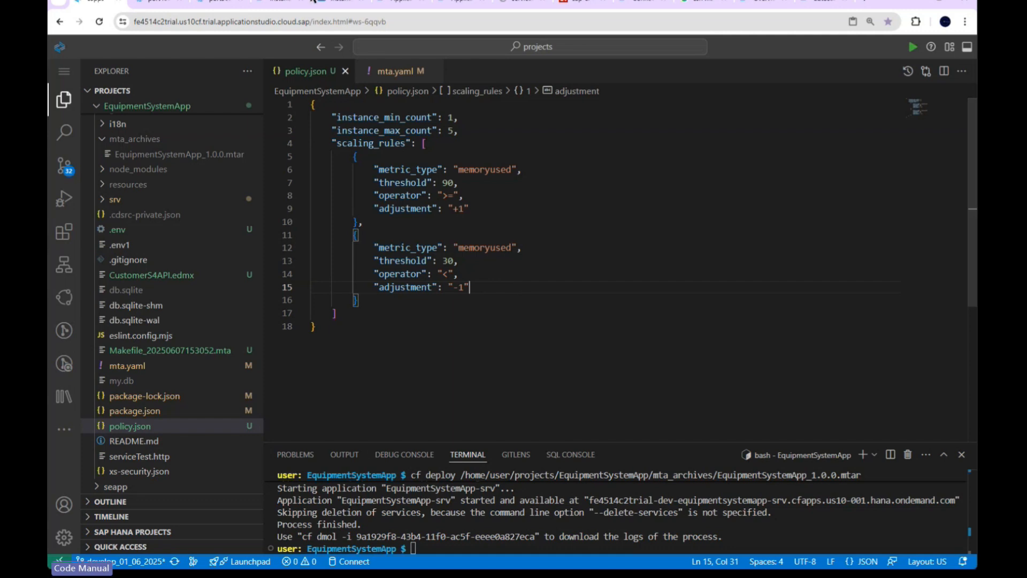
left_click(342, 5)
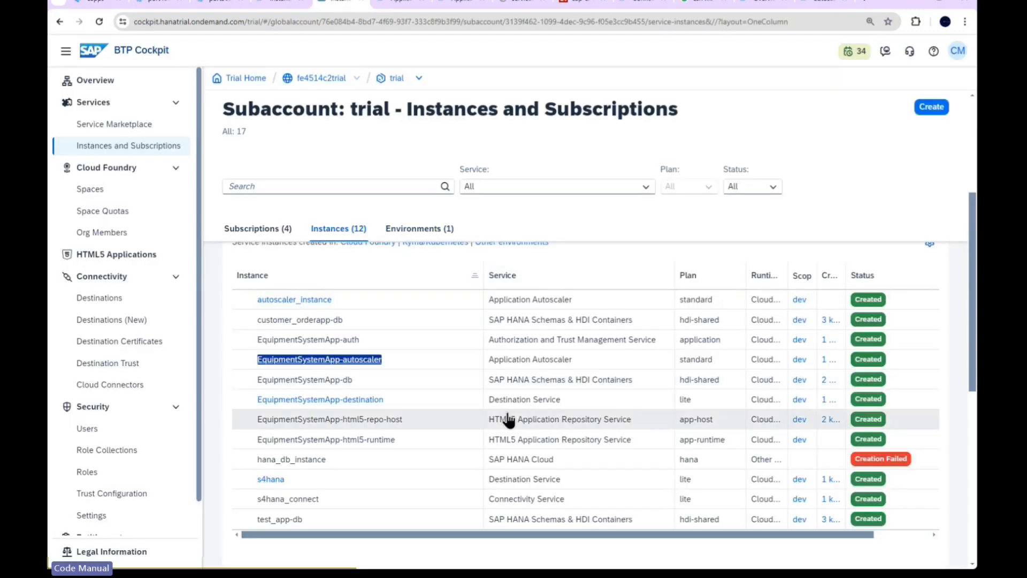
left_click(409, 3)
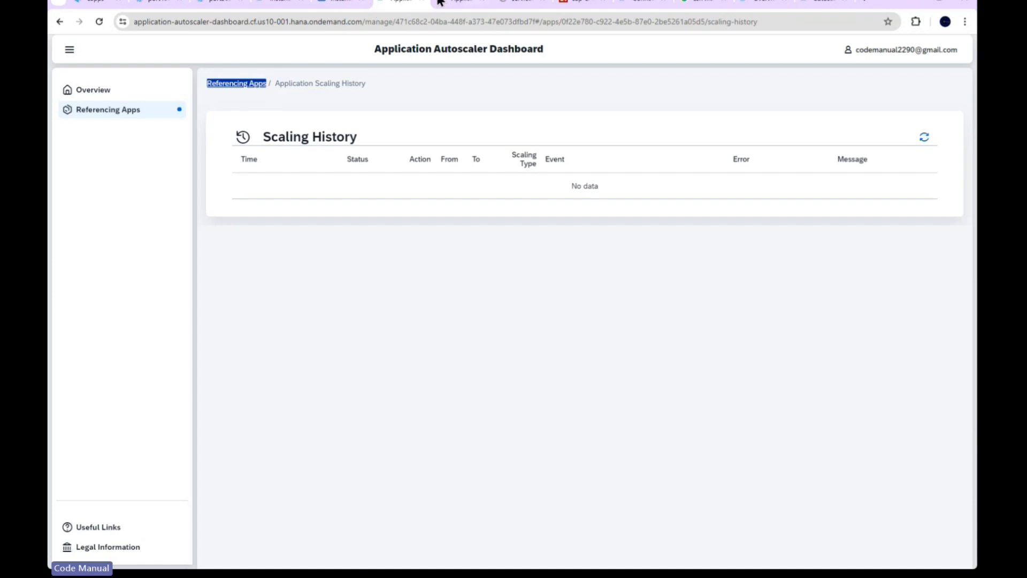
left_click(252, 84)
left_click(907, 200)
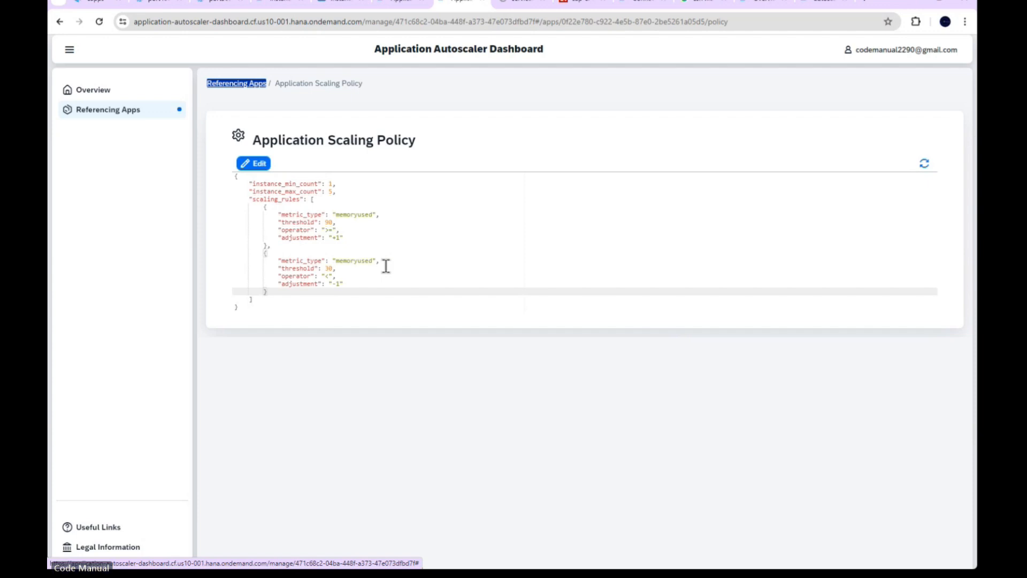
- Return to the development workspace and compare the instance limits and scaling rules in policy.json with the deployed policy
left_click(99, 1)
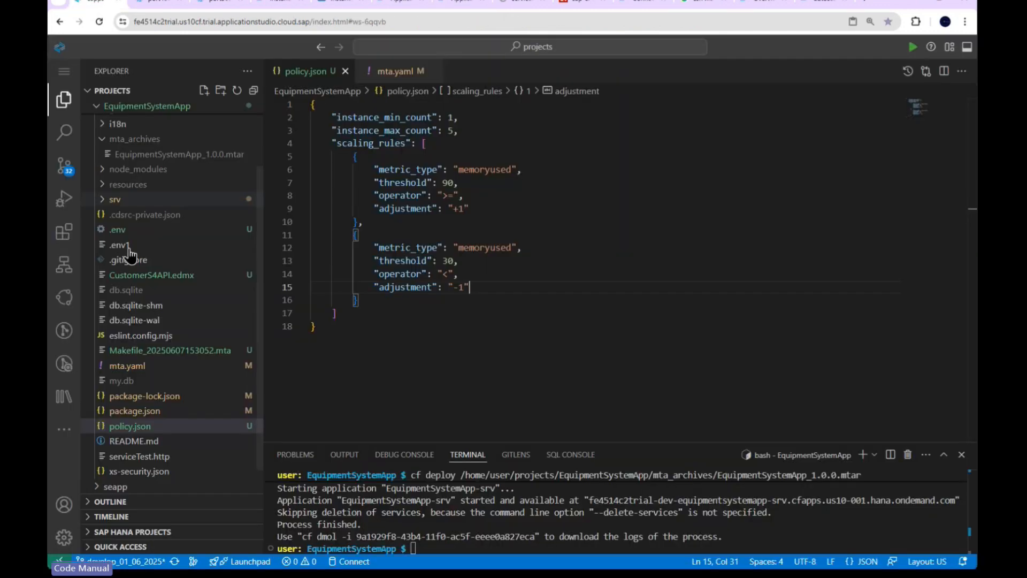
left_click_drag(332, 117, 451, 324)
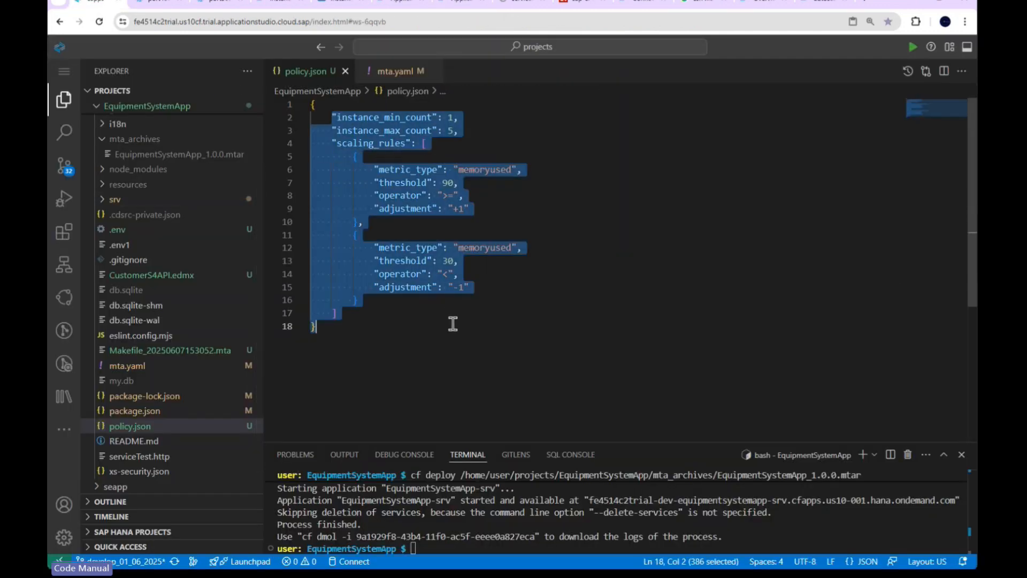
left_click(719, 270)
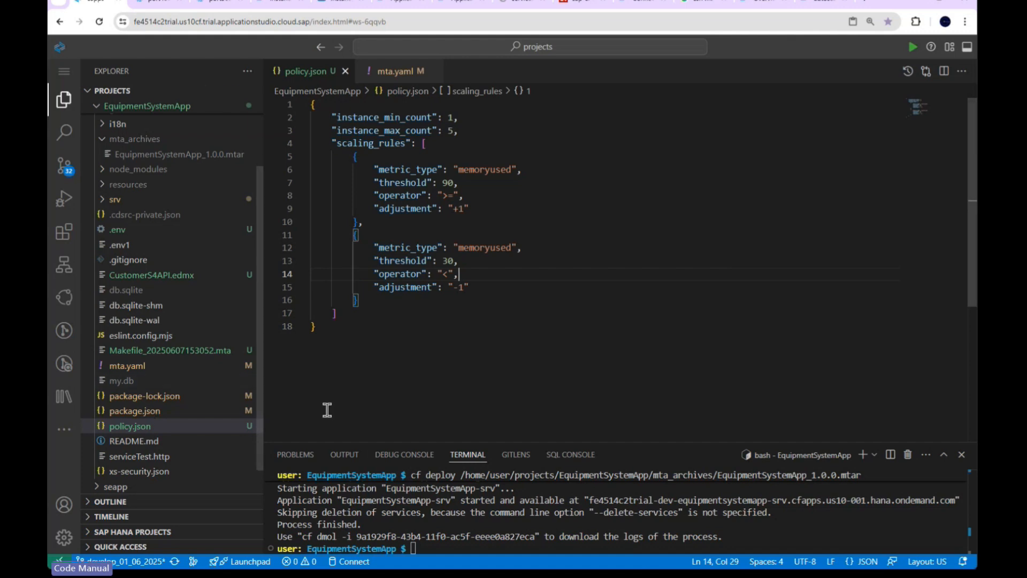
- Review the EquipmentSystemApp-autoscaler entry in the BTP Cockpit instances list alongside policy.json in the development workspace, ending in the cockpit
left_click(335, 7)
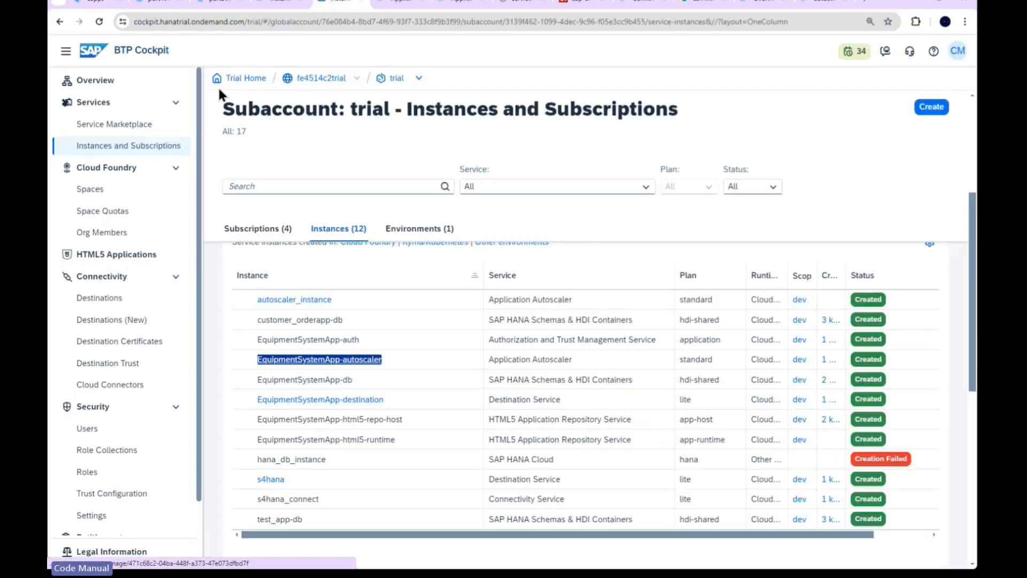
left_click(91, 8)
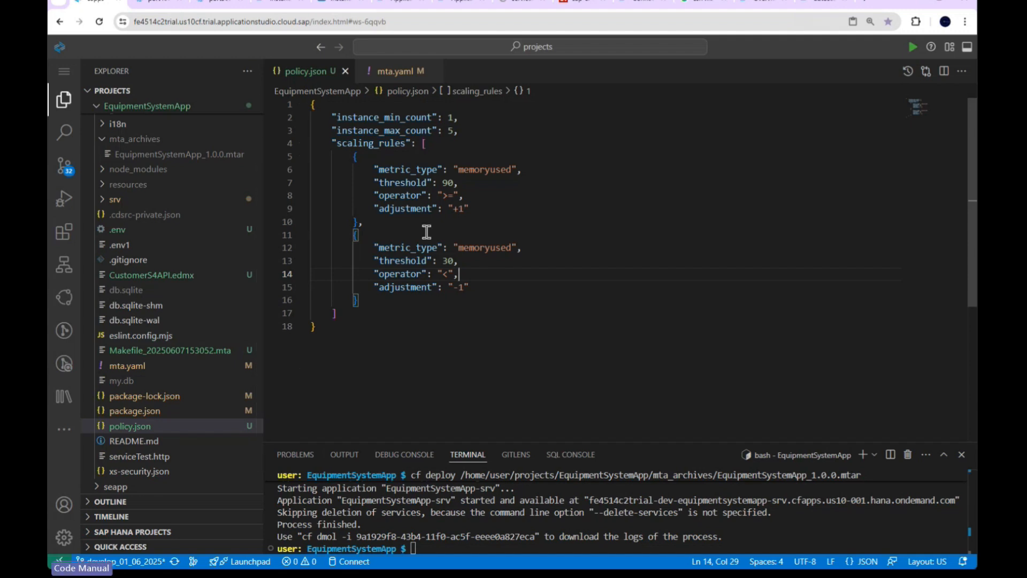
left_click(342, 5)
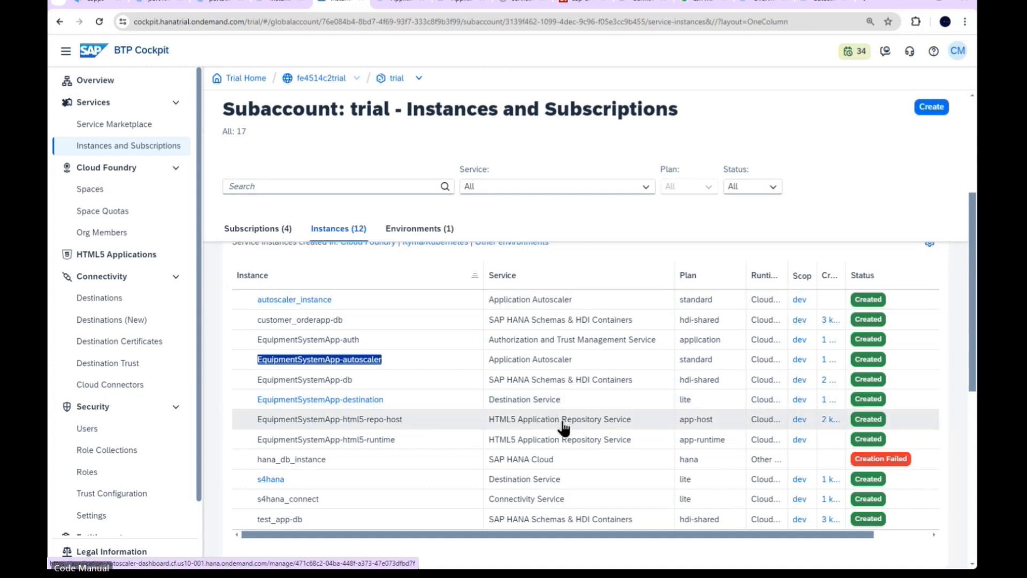
left_click(86, 3)
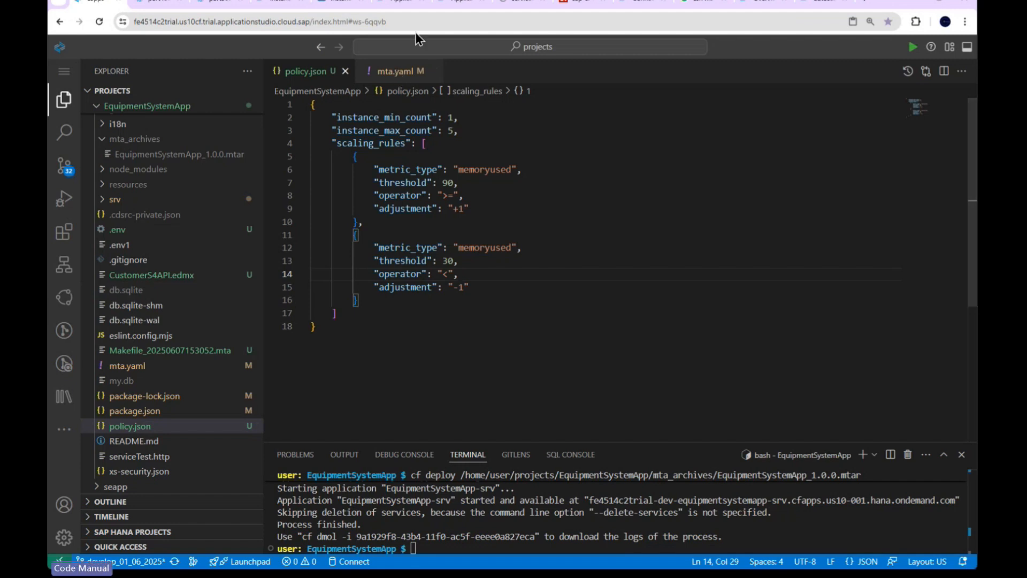
left_click(343, 8)
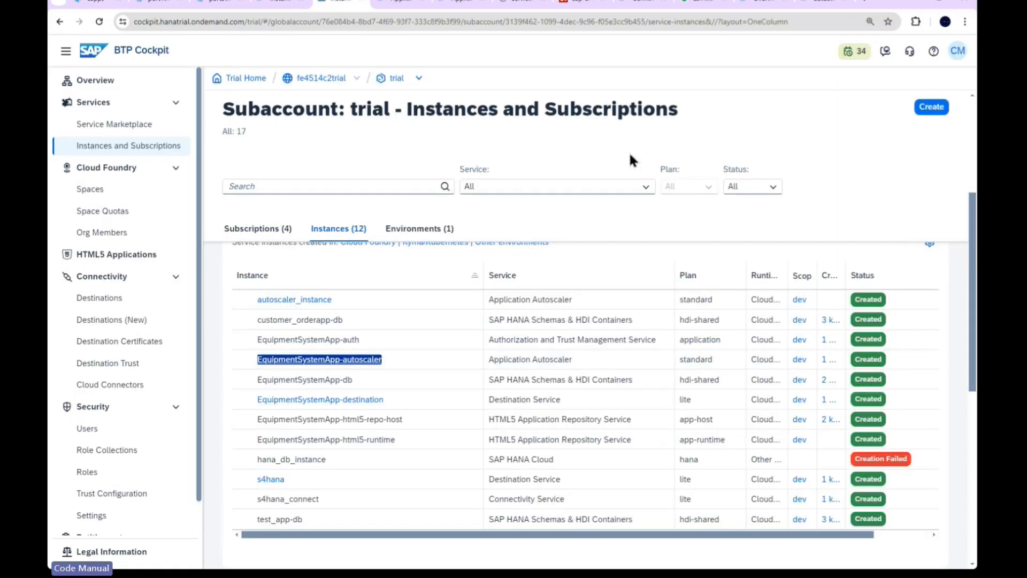